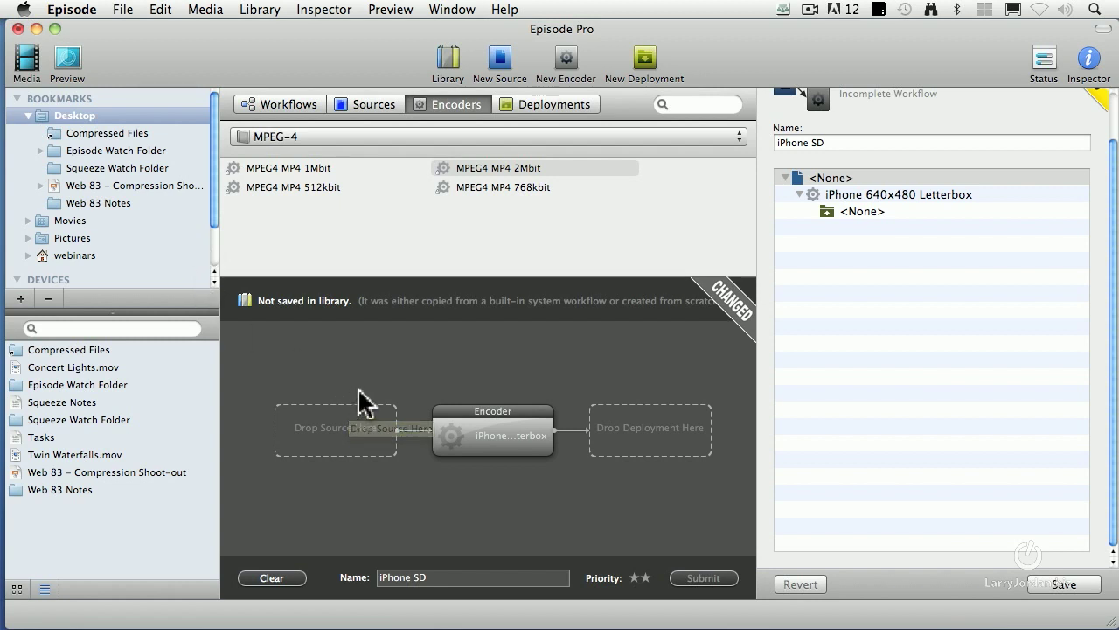
Replace the iPhone letterbox encoder with the WebM 1280x720 16x9 encoder in the iPhone SD workflow
left_click(488, 437)
key("Delete")
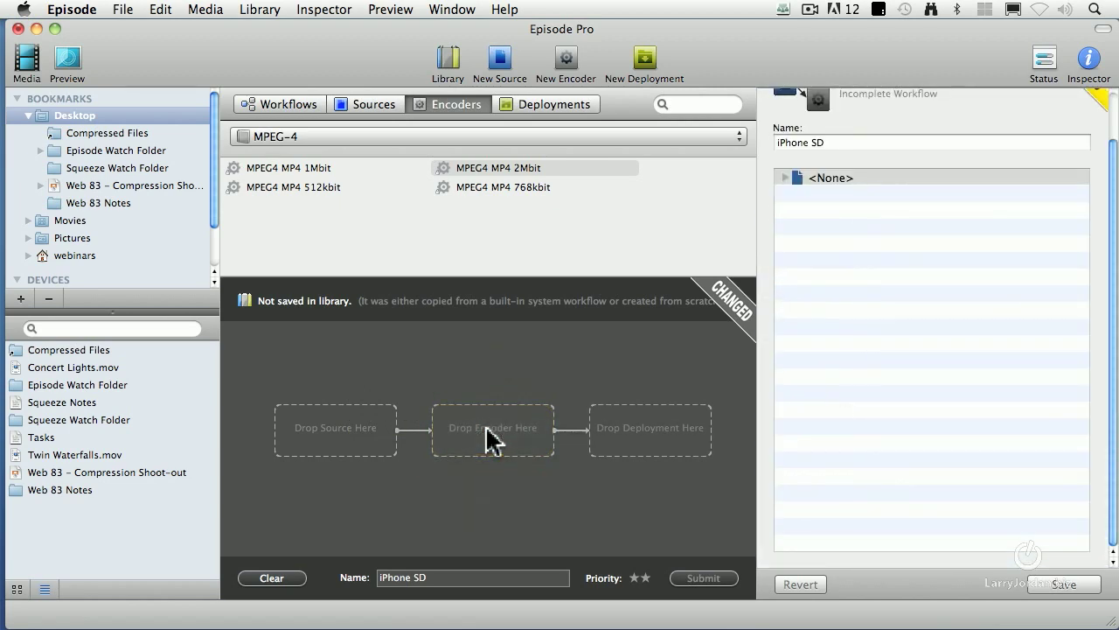
left_click(358, 137)
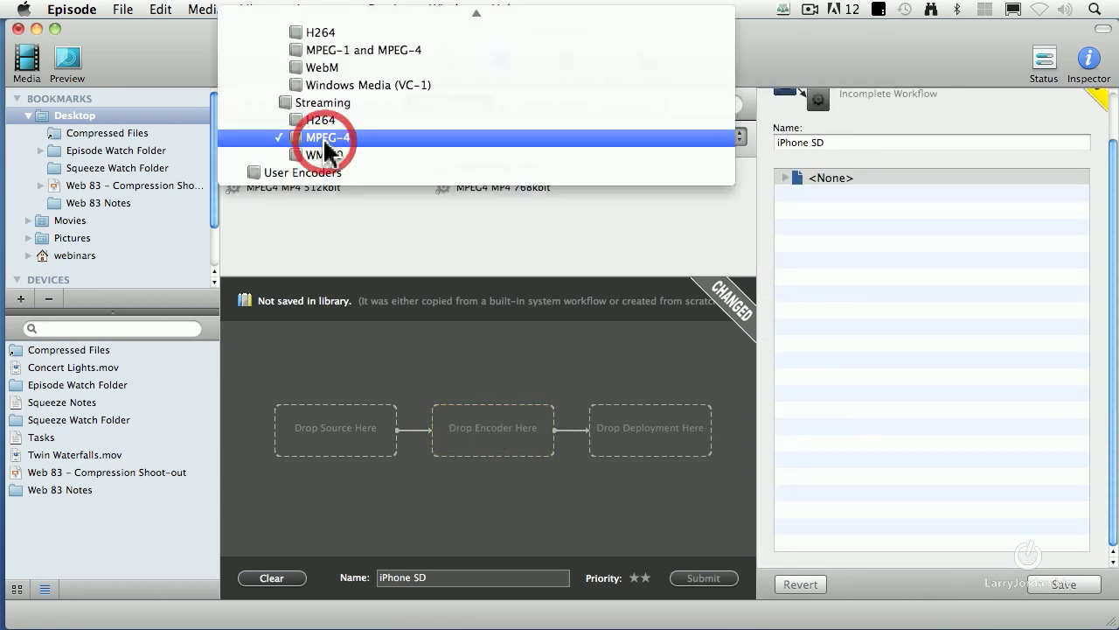
left_click(383, 219)
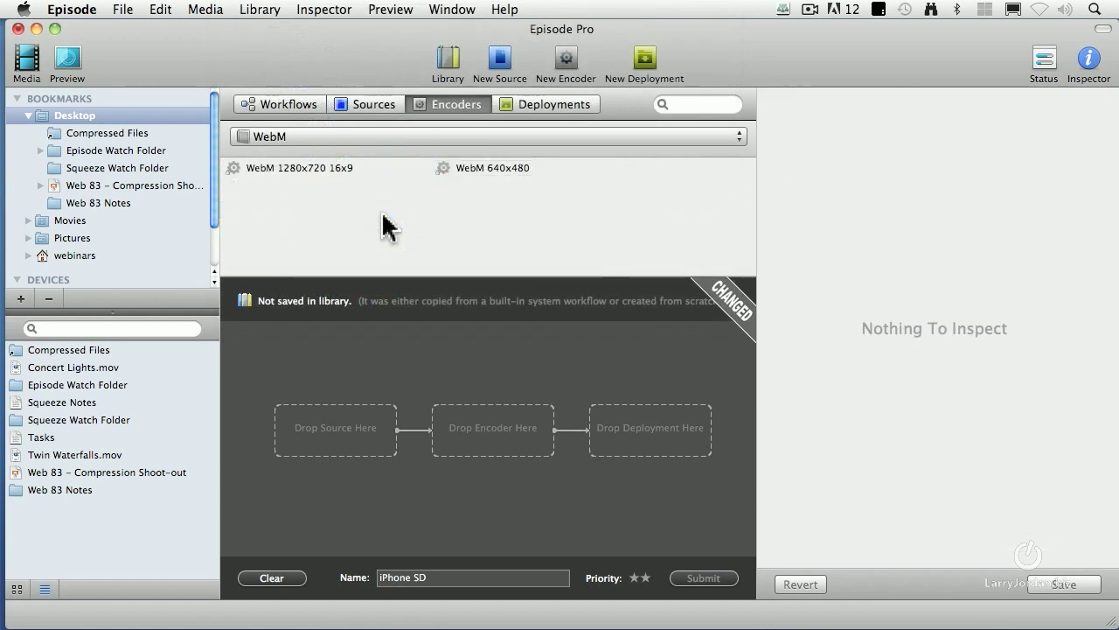
left_click(234, 170)
left_click_drag(235, 171, 476, 430)
left_click(474, 429)
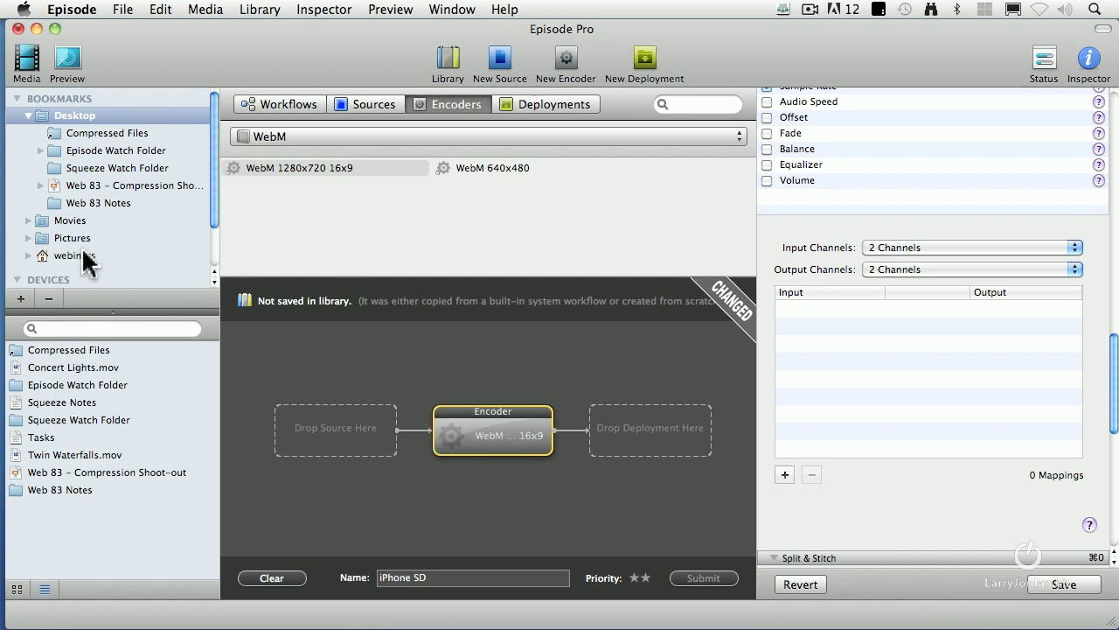
Add 2nd Drive's Compressed Files folder as the deployment after the WebM encoder
scroll(87, 267, "down", 3)
left_click(57, 249)
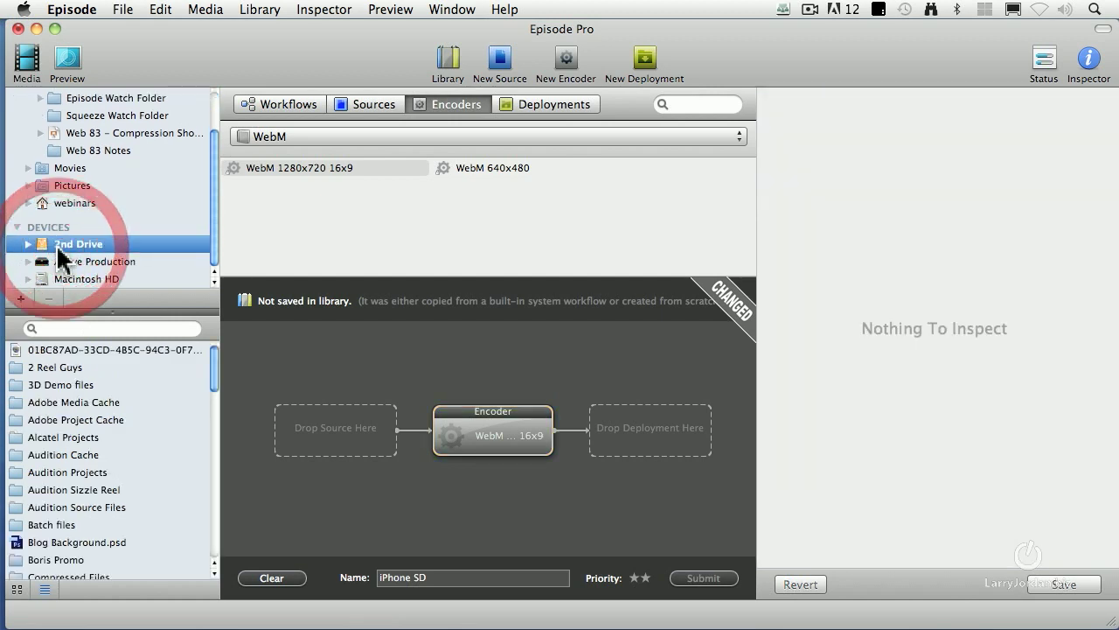
scroll(79, 490, "down", 5)
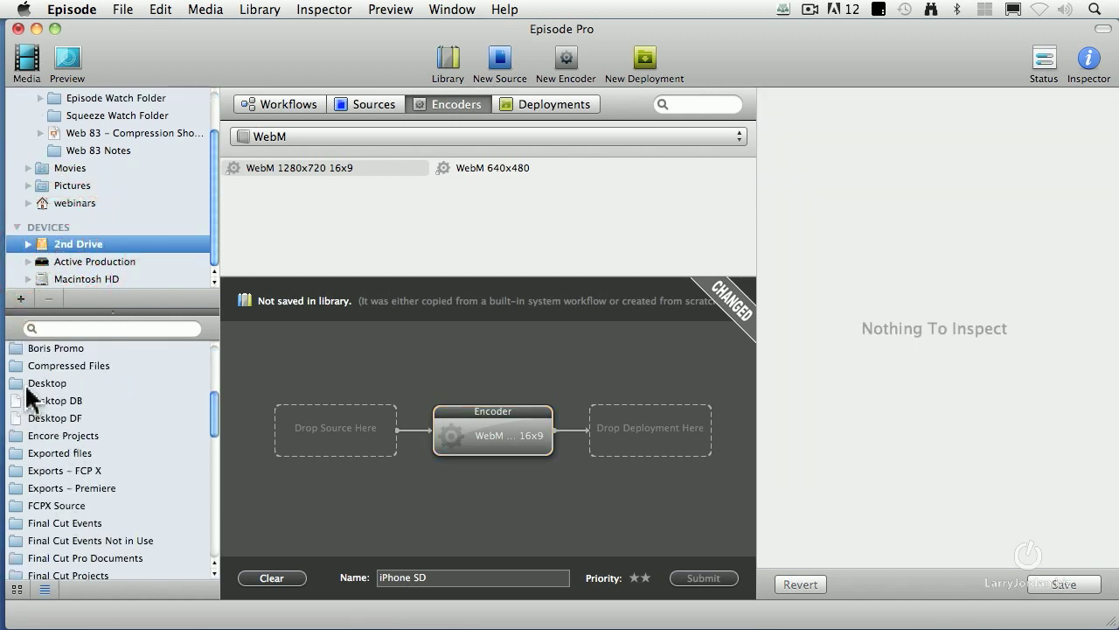
right_click(17, 364)
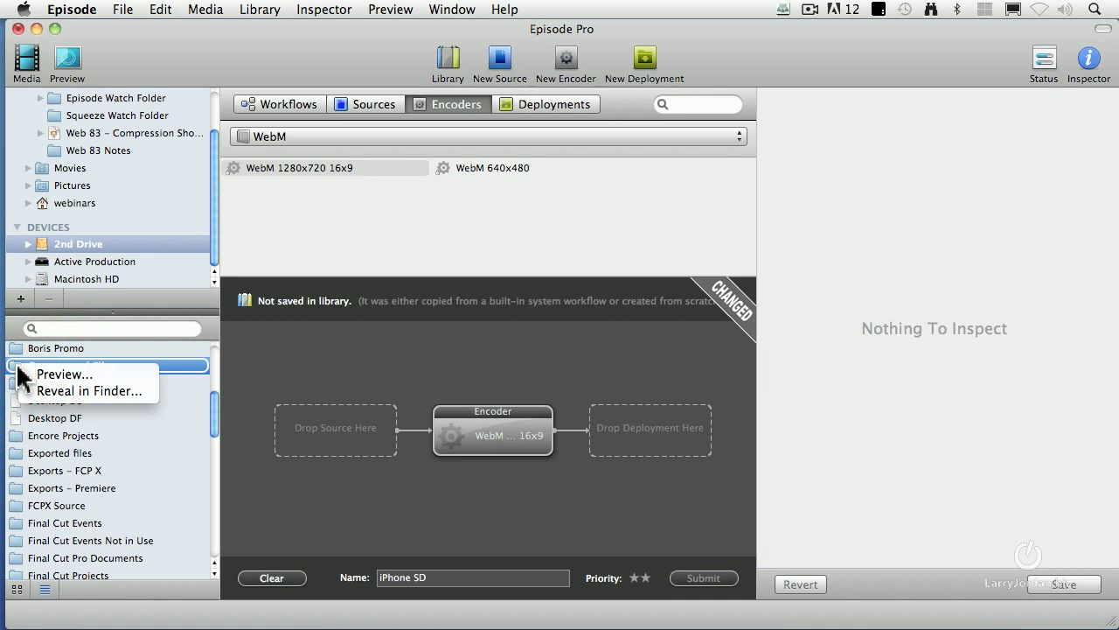
left_click(17, 365)
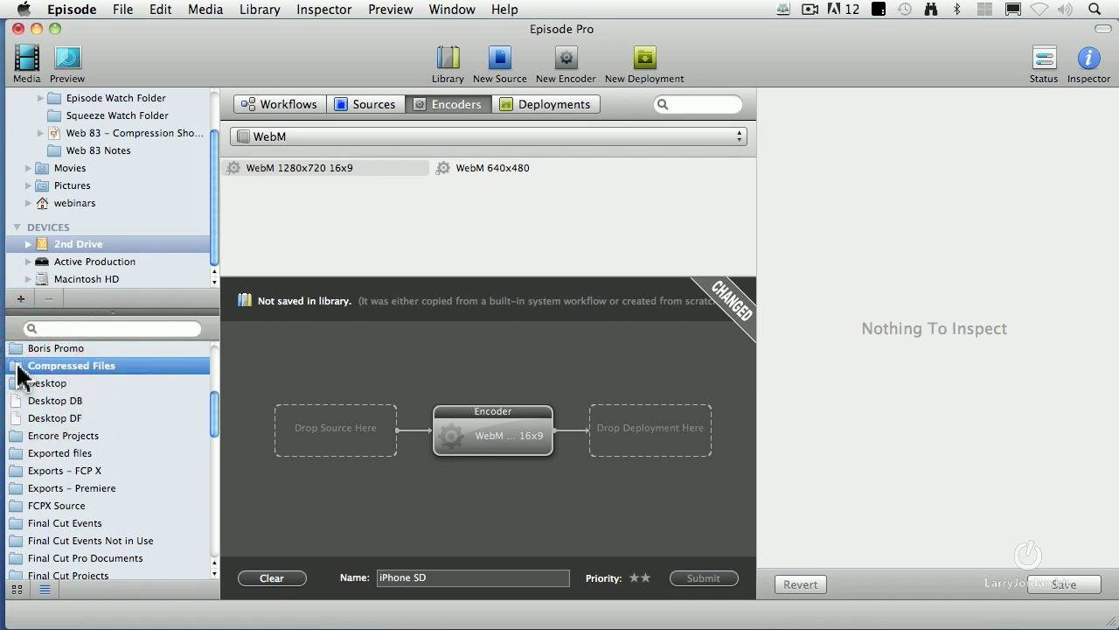
left_click_drag(18, 367, 657, 446)
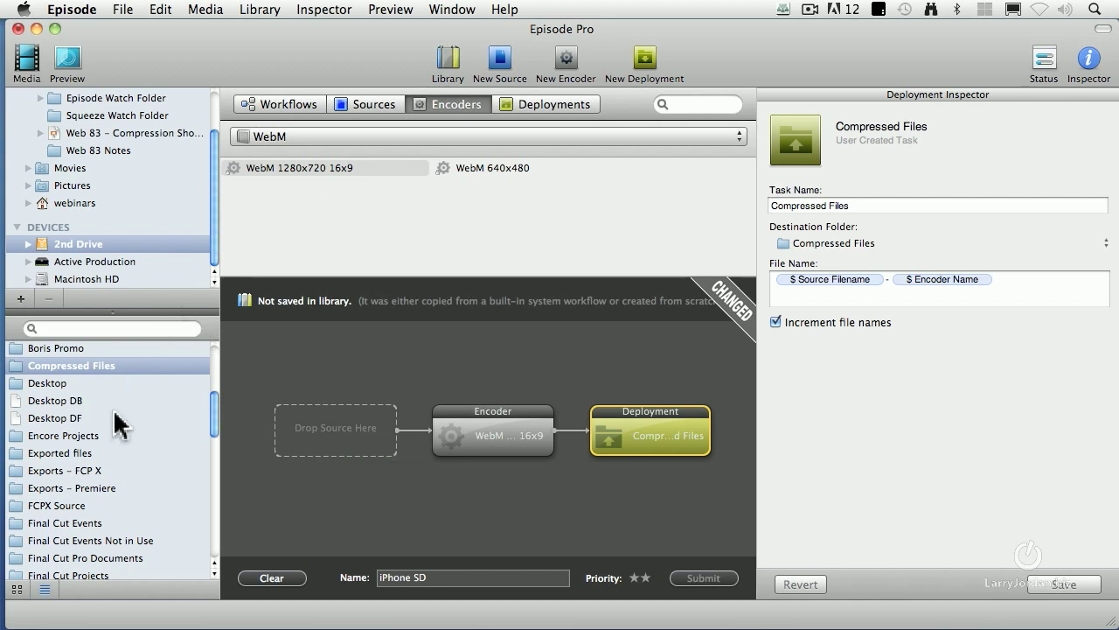
scroll(103, 159, "up", 3)
Add the Desktop's Episode Watch Folder to the workflow's Drop Source Here slot
left_click(75, 115)
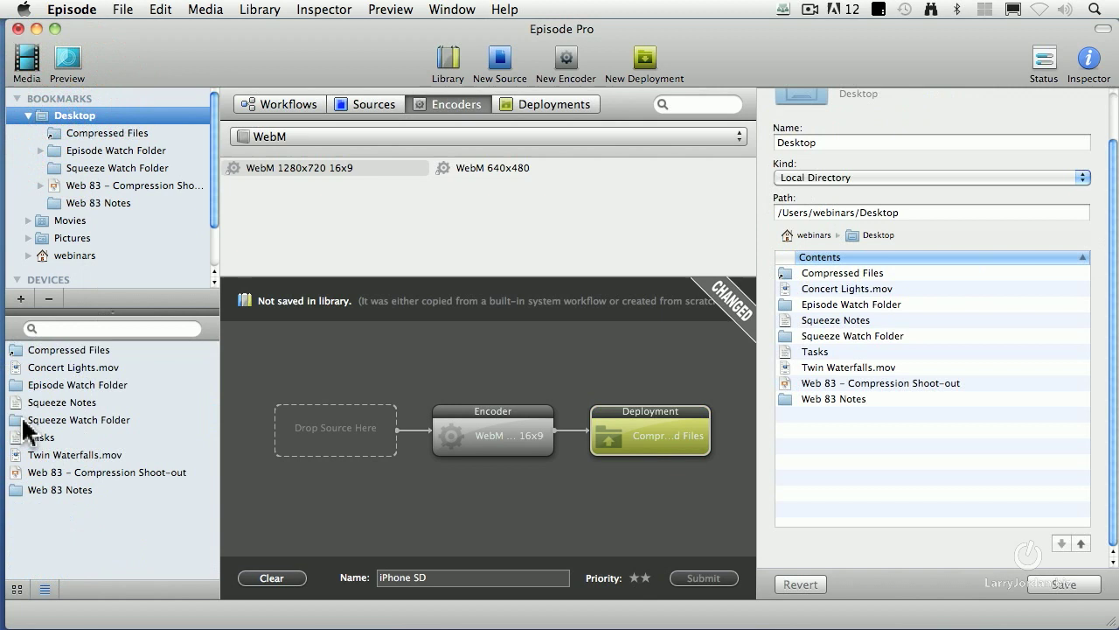
left_click(17, 386)
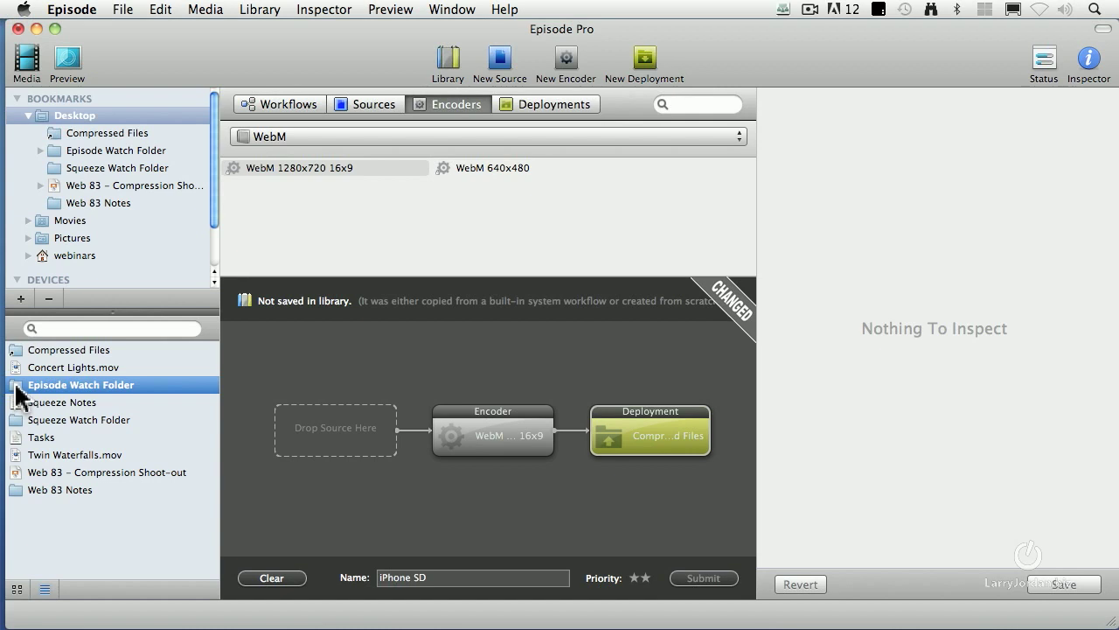
left_click_drag(16, 386, 327, 428)
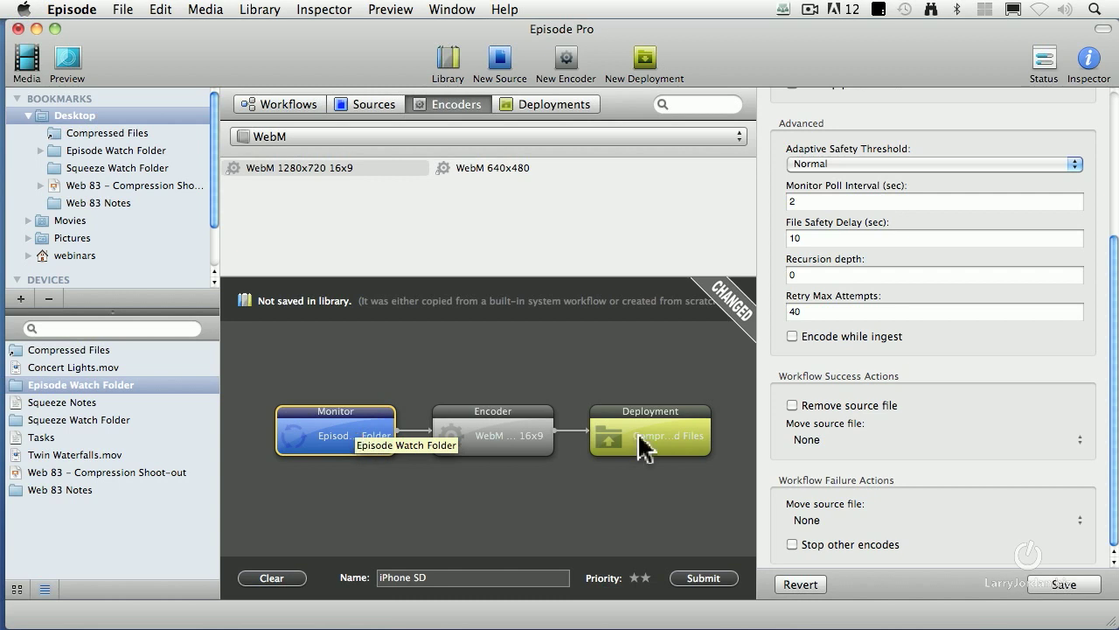
Scroll the Monitor Inspector down past the poll, delay and retry settings to Workflow Success Actions
scroll(1106, 343, "up", 5)
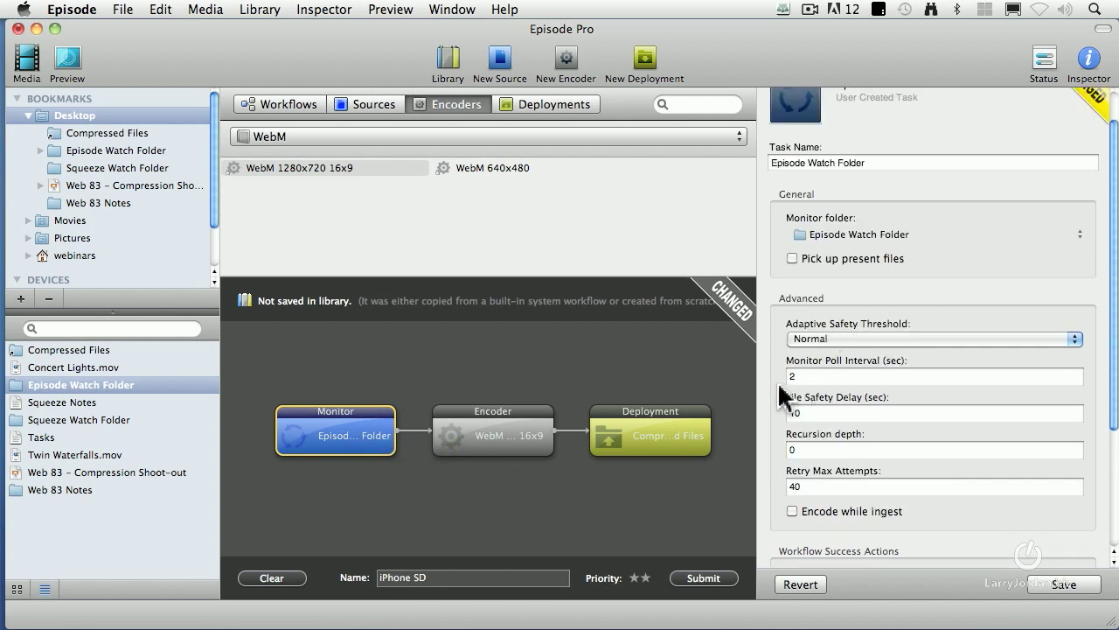
scroll(778, 385, "down", 2)
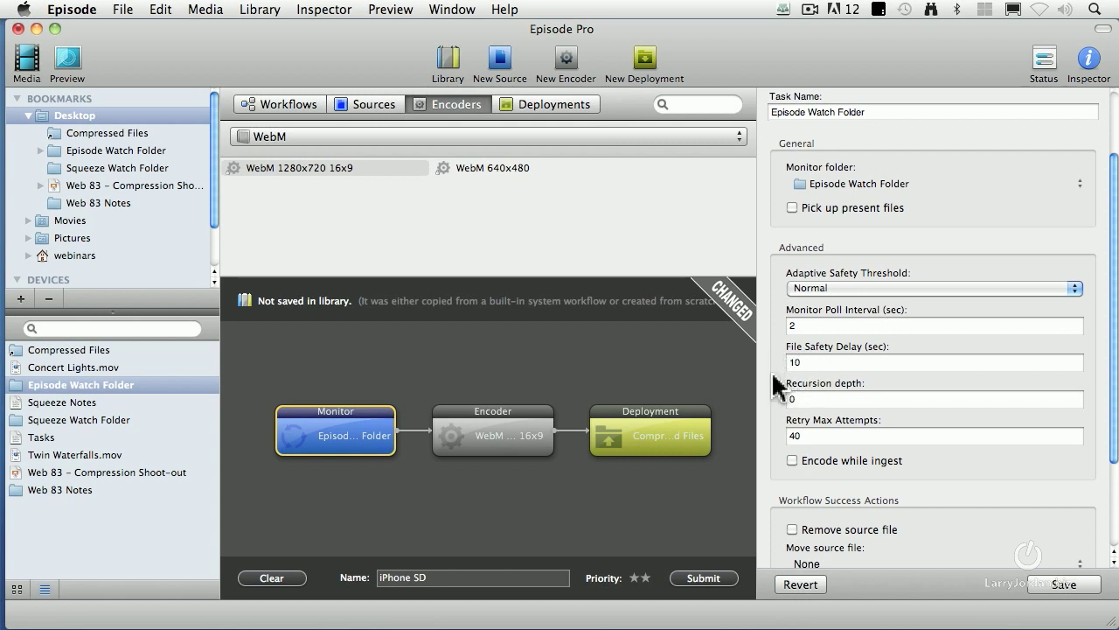
scroll(776, 385, "down", 1)
scroll(776, 385, "down", 3)
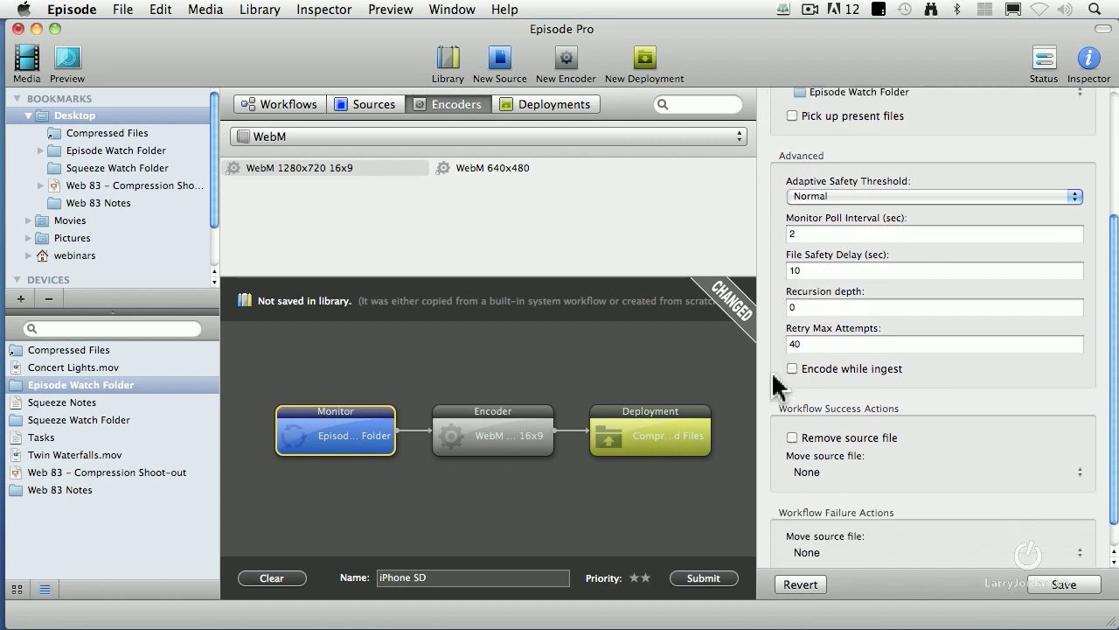
scroll(773, 387, "down", 1)
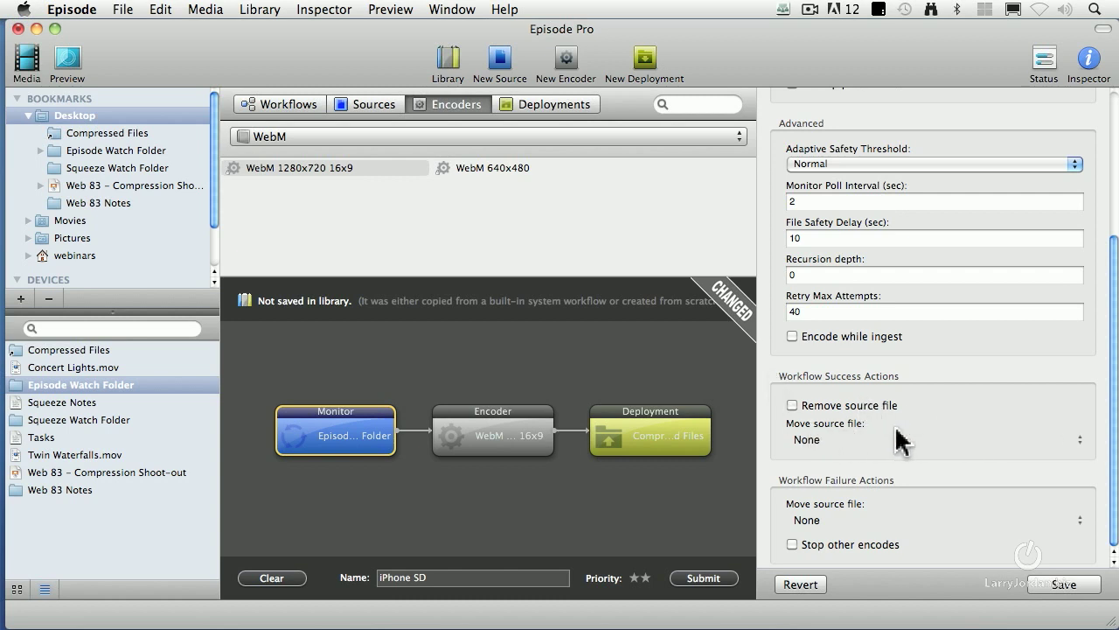
Set Move source file on success to Desktop > Episode Watch Folder > Completed files
left_click(815, 440)
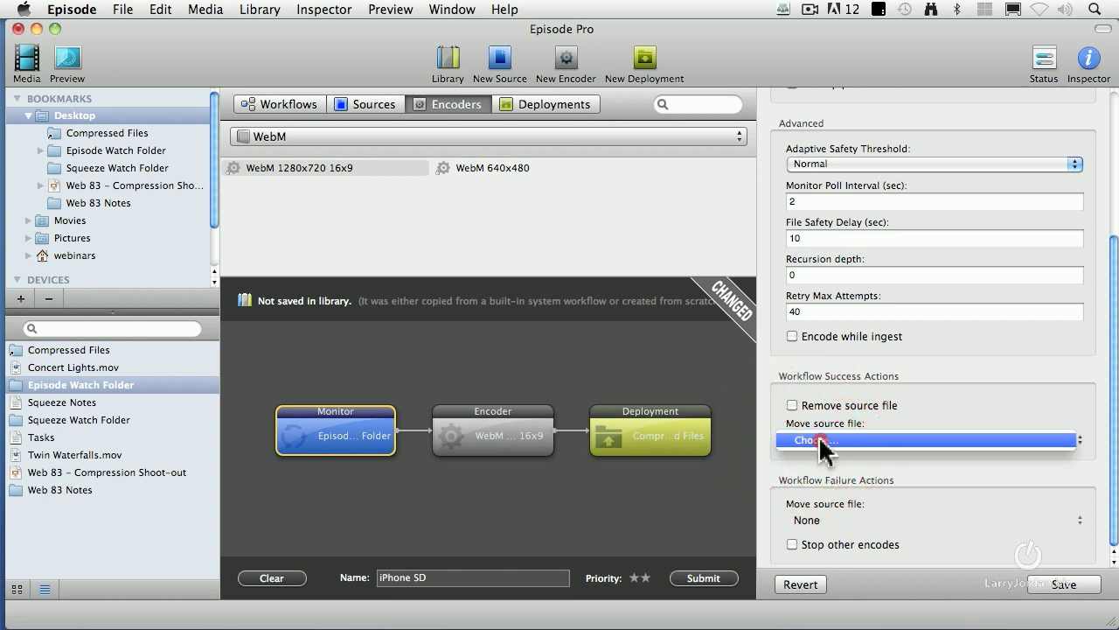
left_click(819, 440)
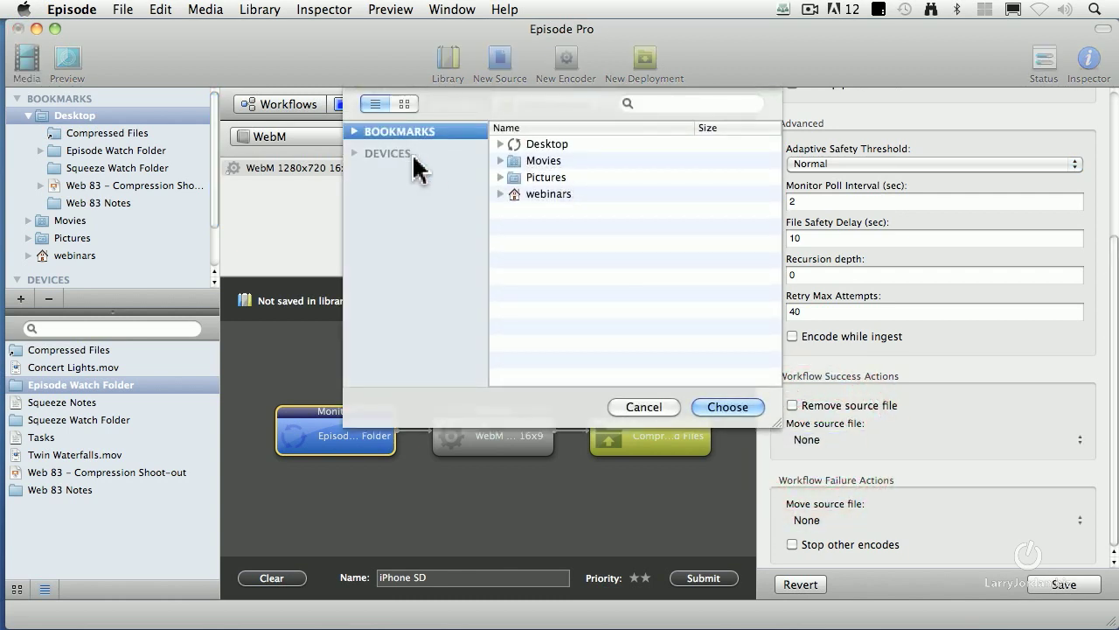
left_click(544, 146)
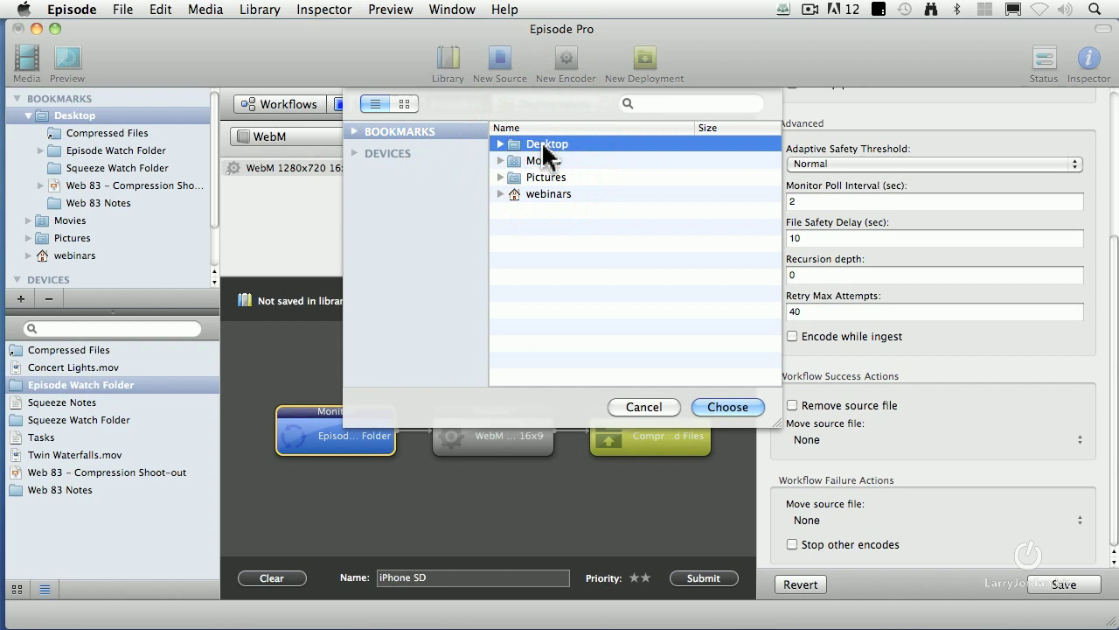
double_click(543, 153)
left_click(543, 199)
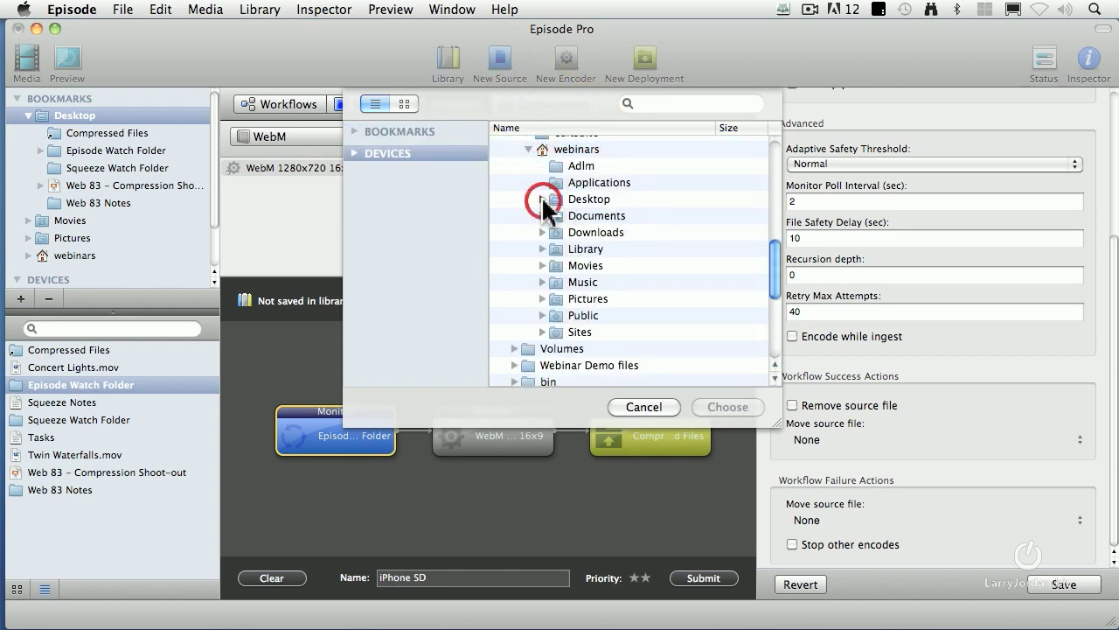
scroll(708, 210, "up", 2)
scroll(708, 262, "down", 2)
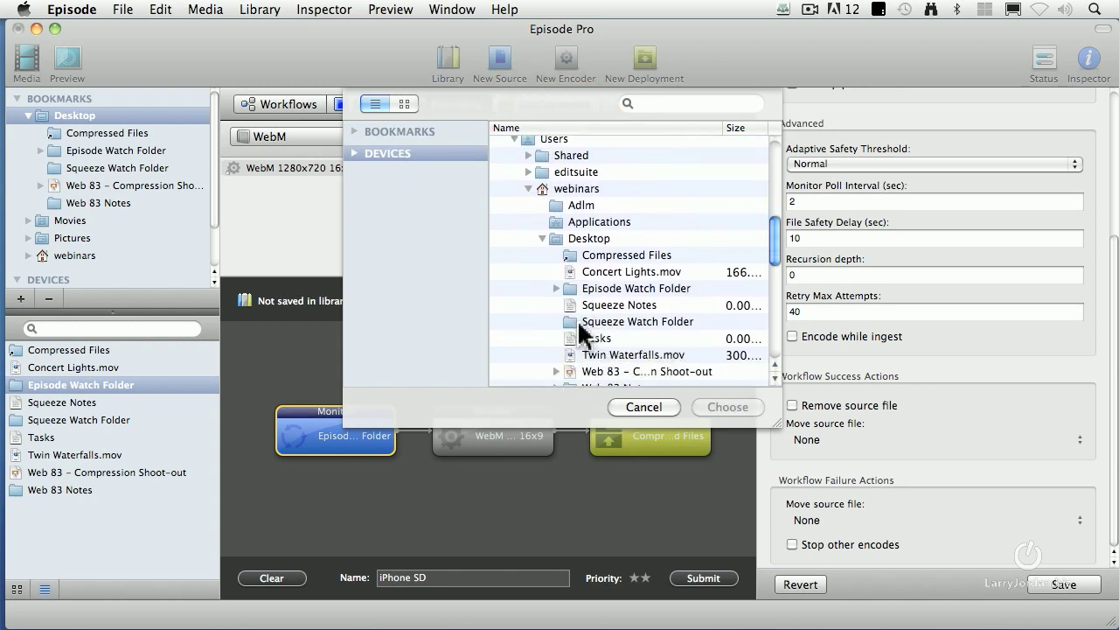
left_click(556, 288)
scroll(586, 308, "up", 10)
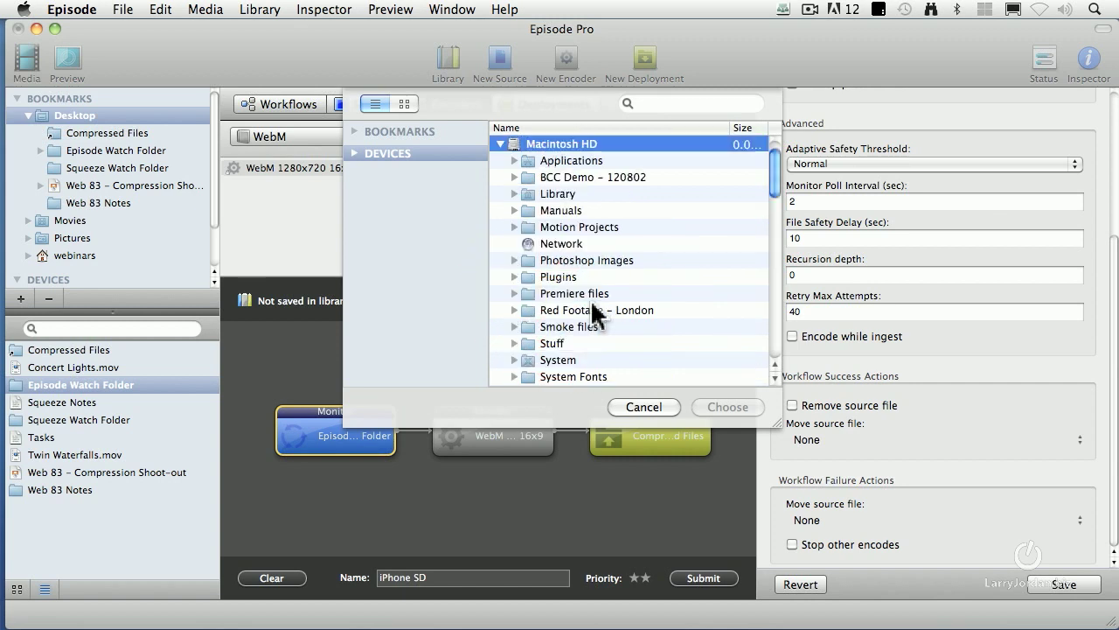
scroll(613, 315, "down", 10)
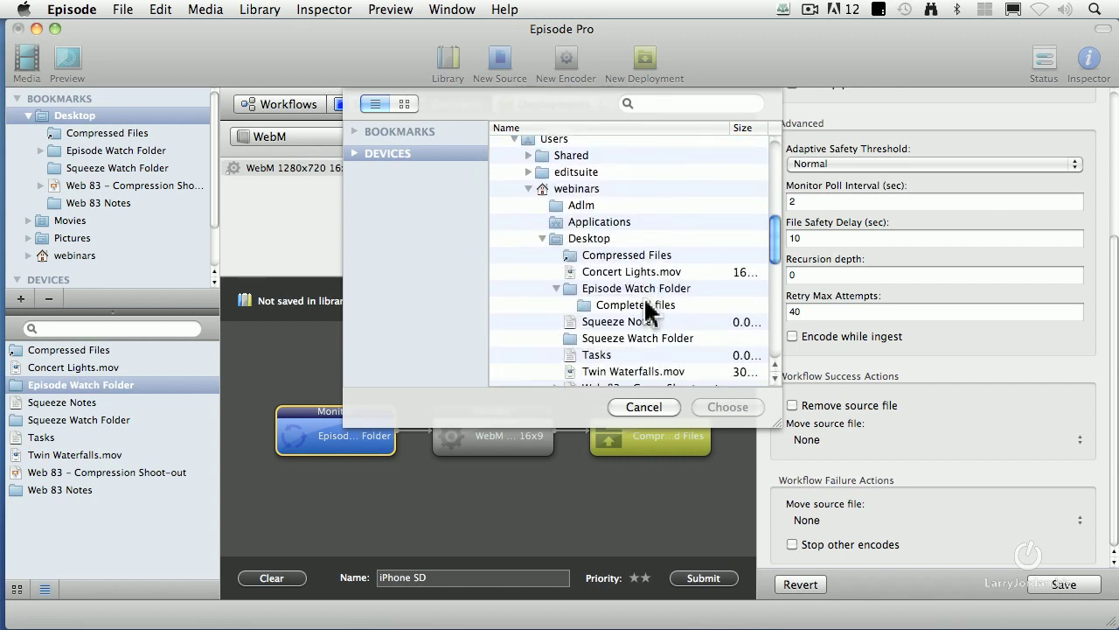
left_click(631, 306)
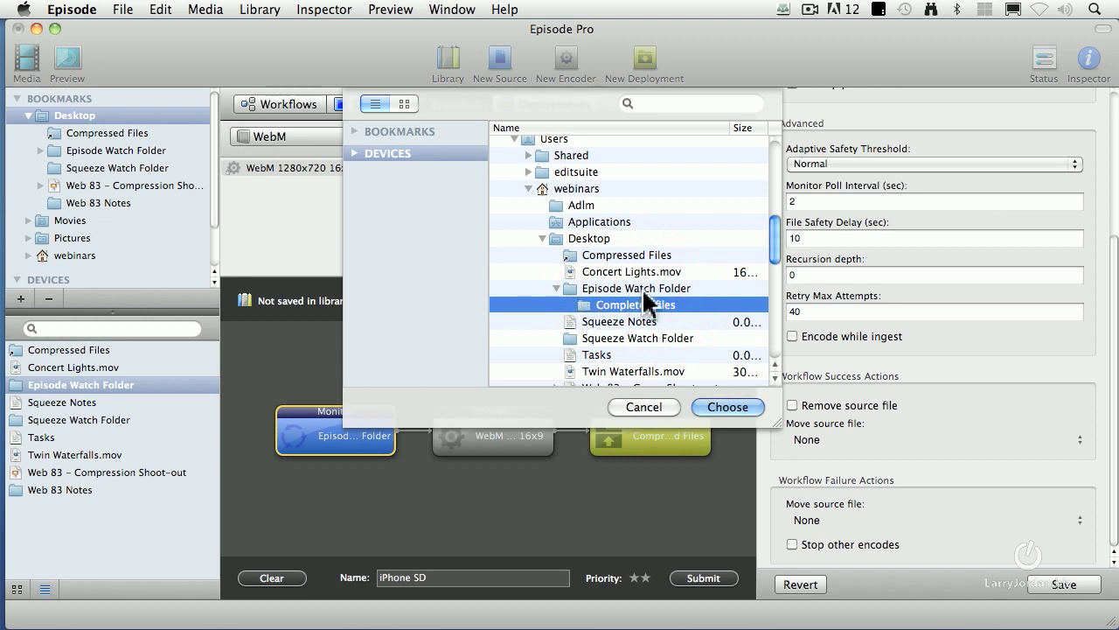
left_click(735, 408)
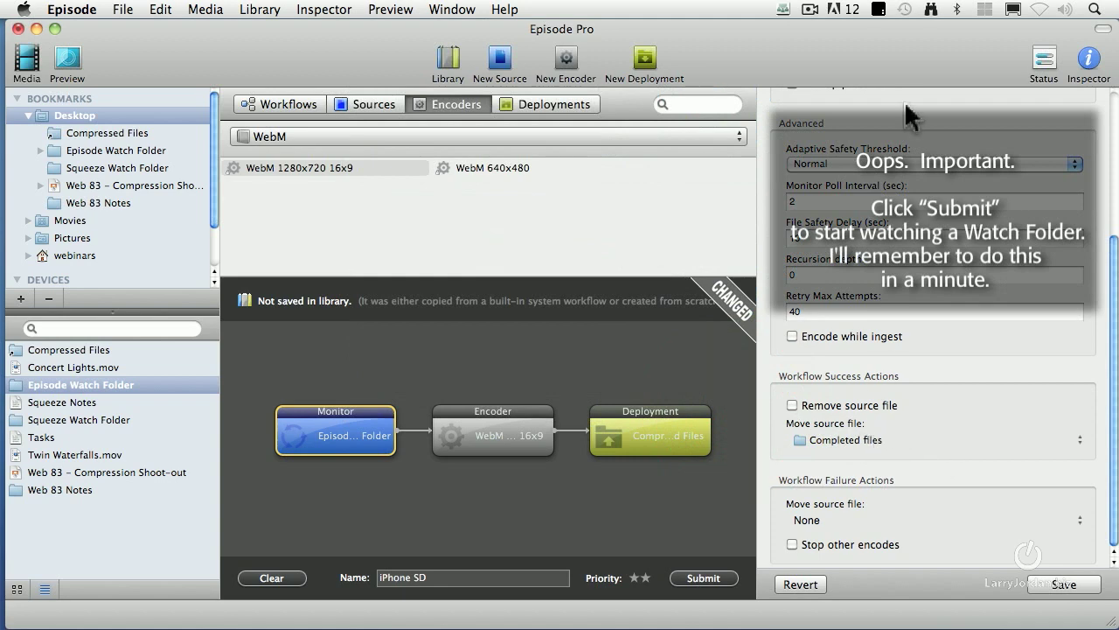
Copy Concert Lights.mov into Episode Watch Folder in Finder, then close that folder's window
left_click_drag(964, 50, 739, 35)
double_click(968, 398)
left_click_drag(1067, 381, 688, 282)
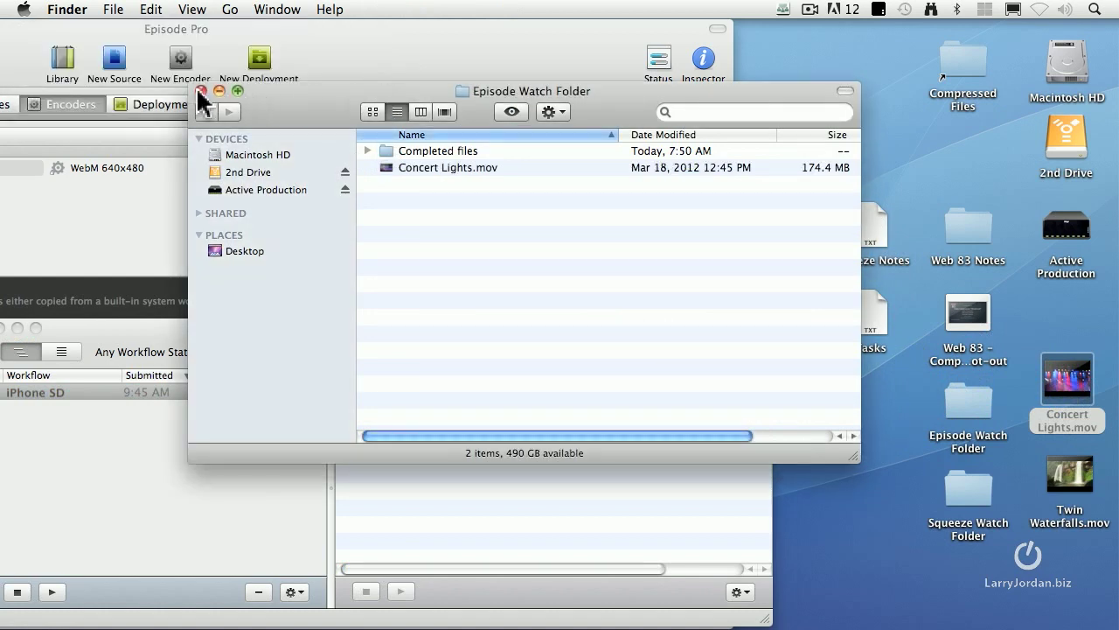
left_click(200, 91)
Bring Episode's Status window forward and reposition it to watch the Concert Lights.mov job start
left_click(305, 331)
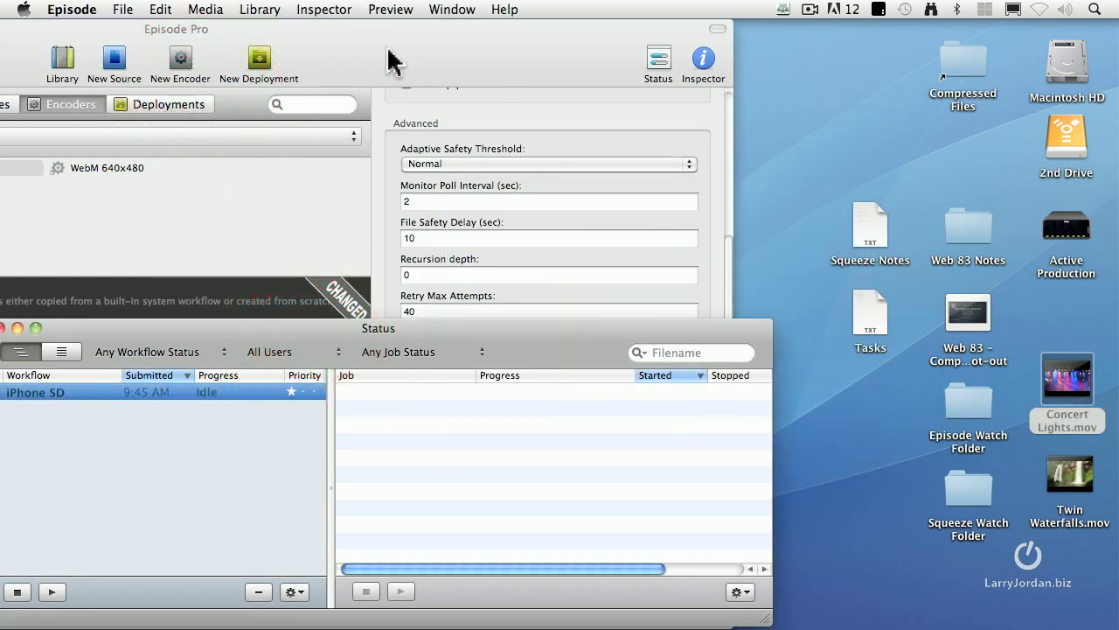
left_click_drag(380, 327, 662, 28)
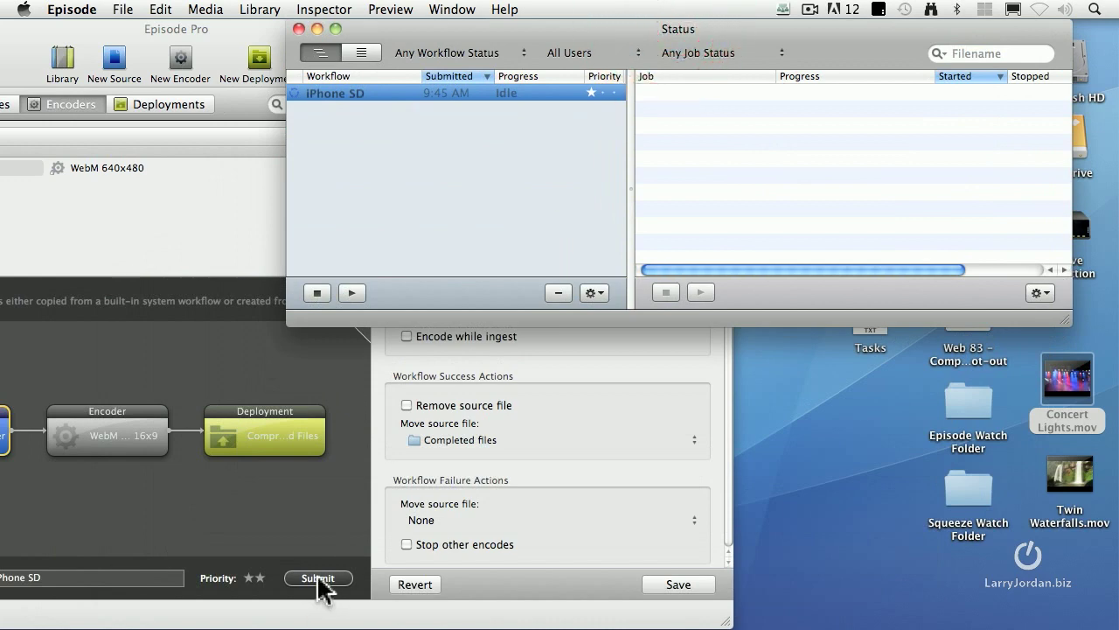
left_click_drag(520, 32, 321, 306)
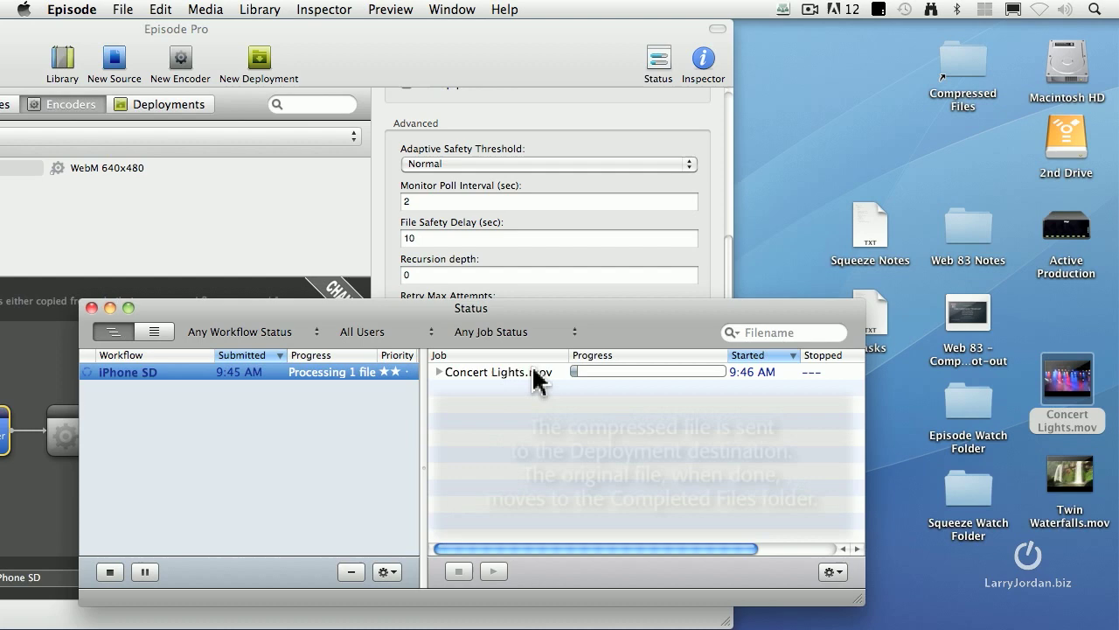
Open the empty Compressed Files folder in Finder, moving and shrinking its window beside Episode
double_click(979, 83)
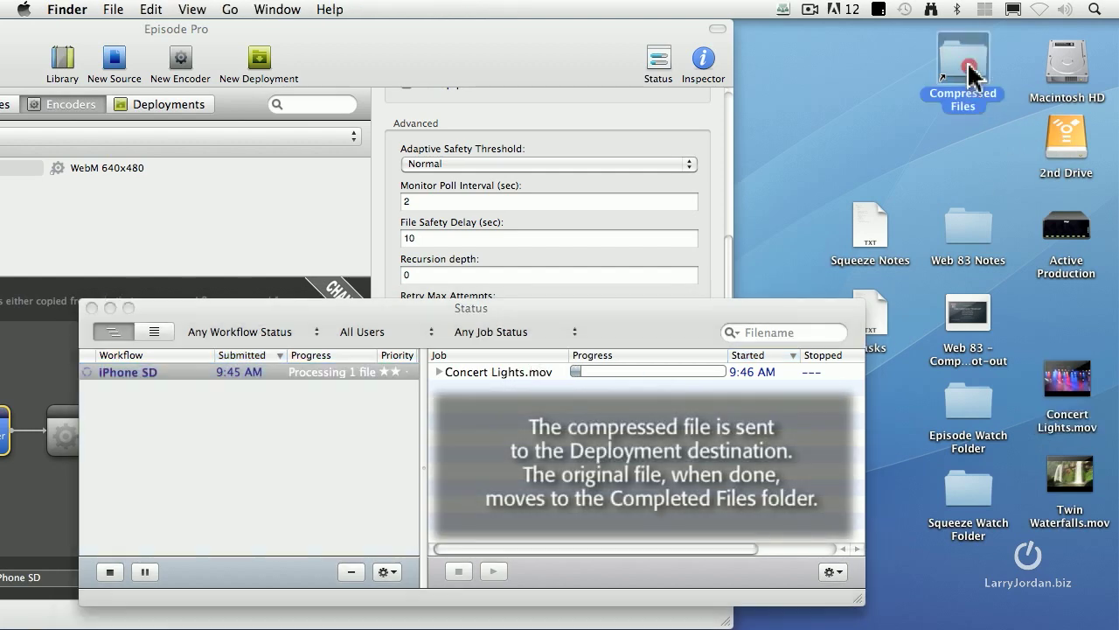
left_click_drag(743, 49, 731, 37)
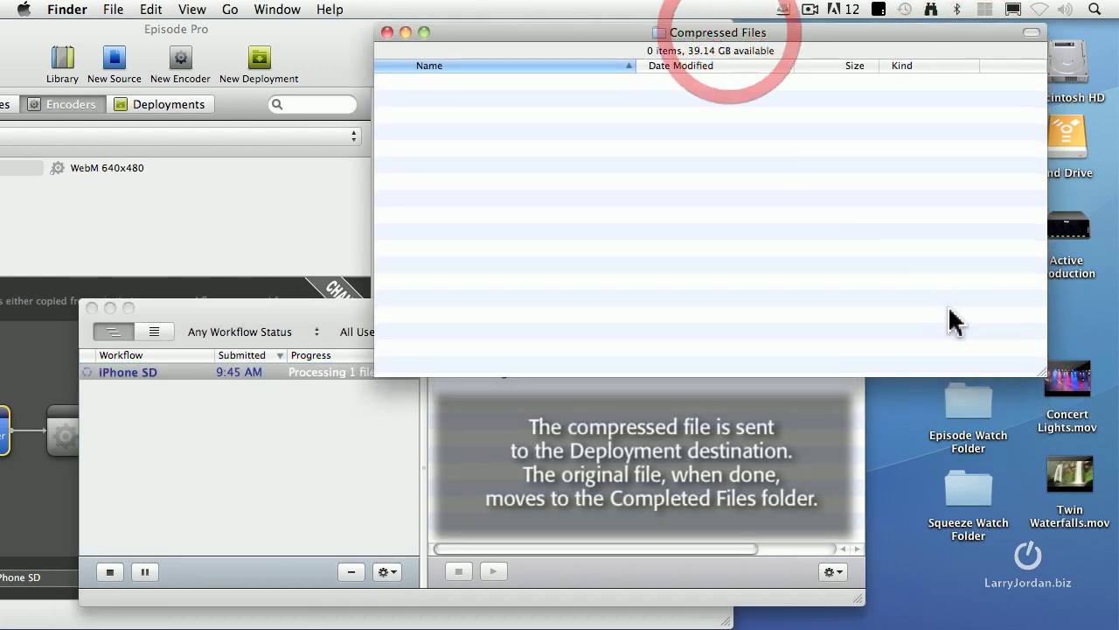
left_click_drag(1042, 375, 910, 278)
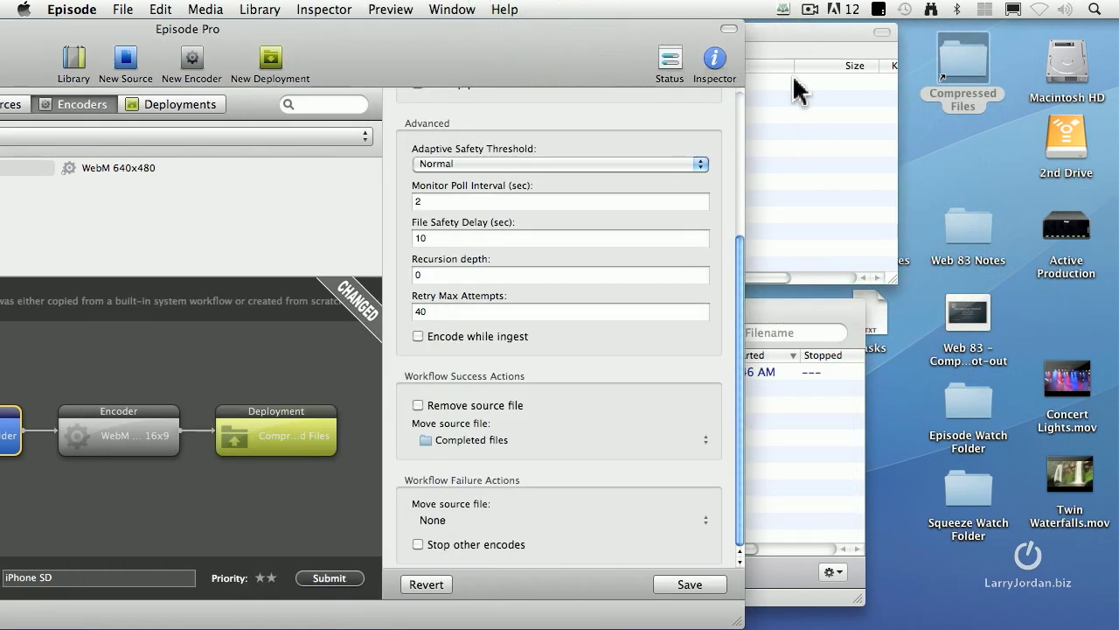
left_click(795, 79)
Expand the Concert Lights.mov job in Status to show its Encoder, move and Upload tasks
left_click(805, 445)
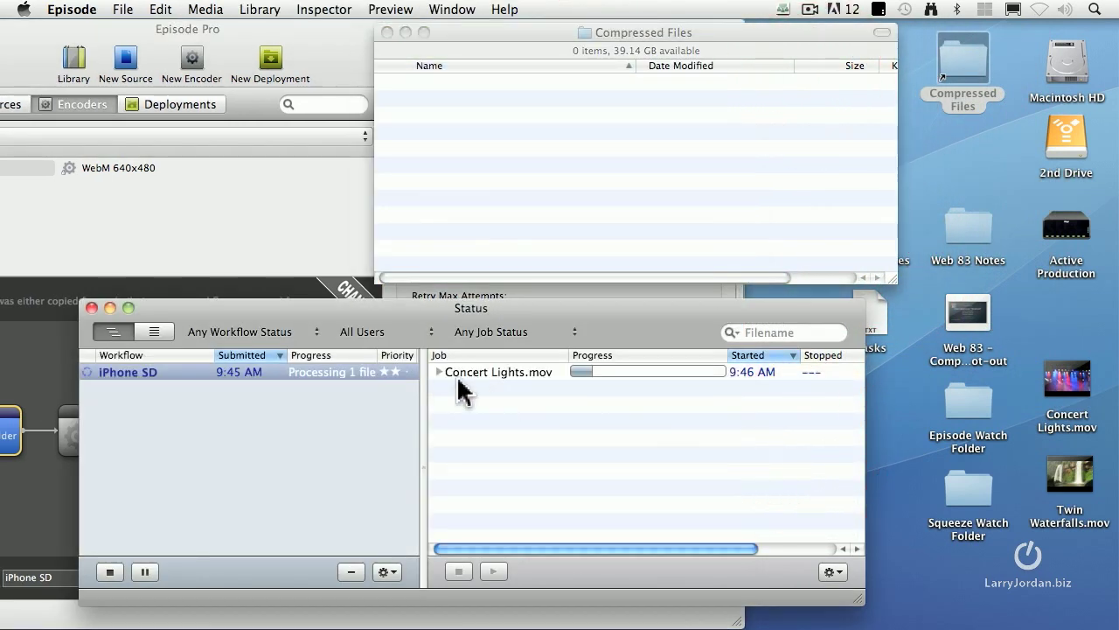
left_click(439, 372)
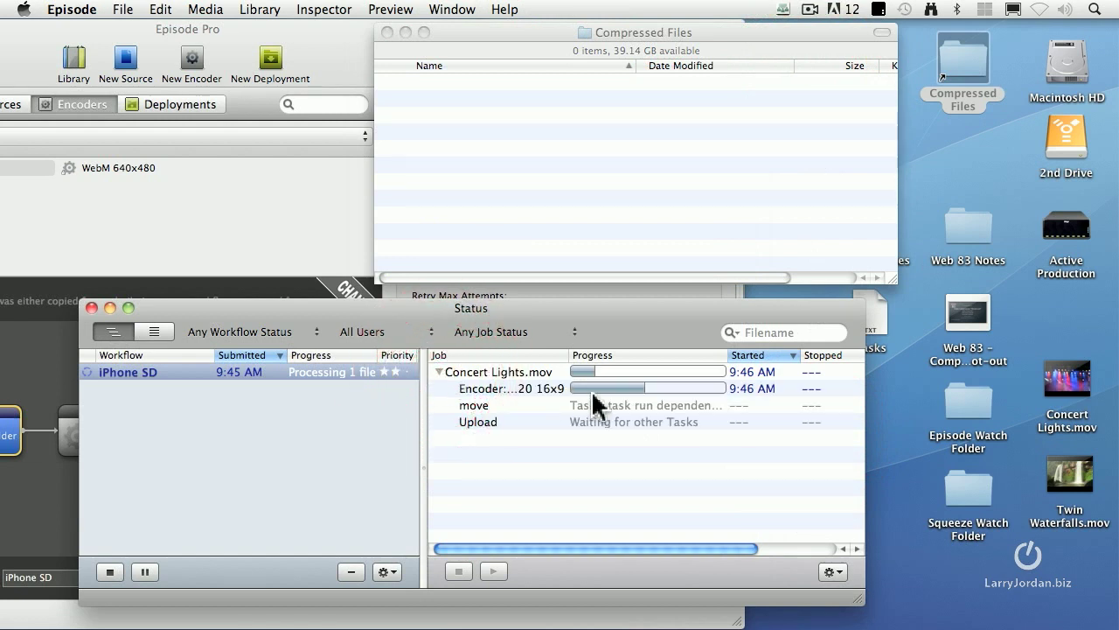
mouse_move(591, 390)
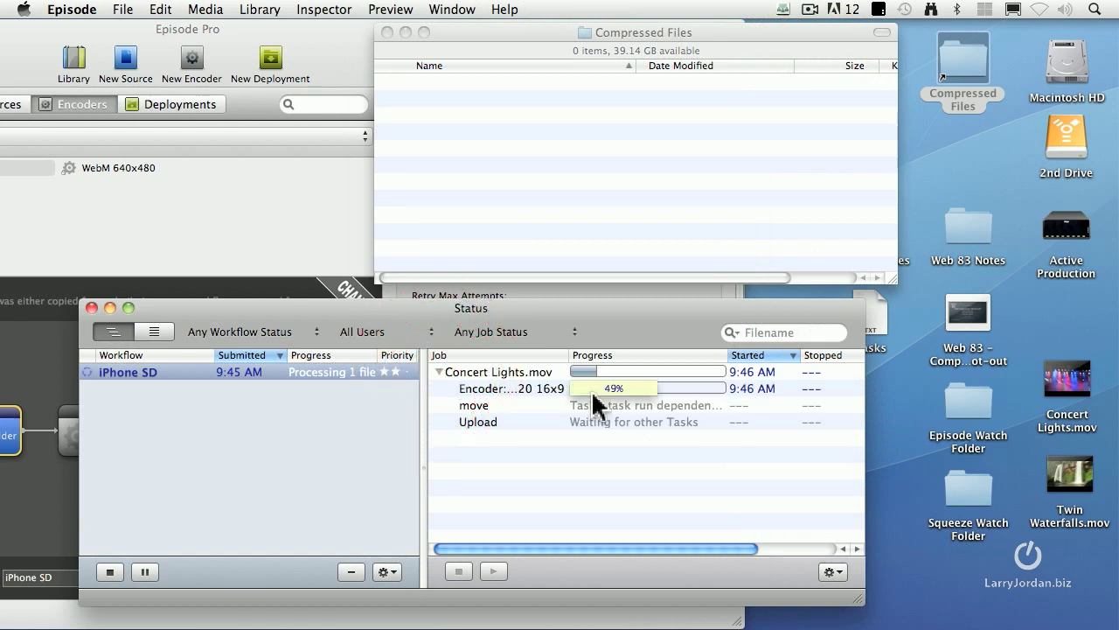